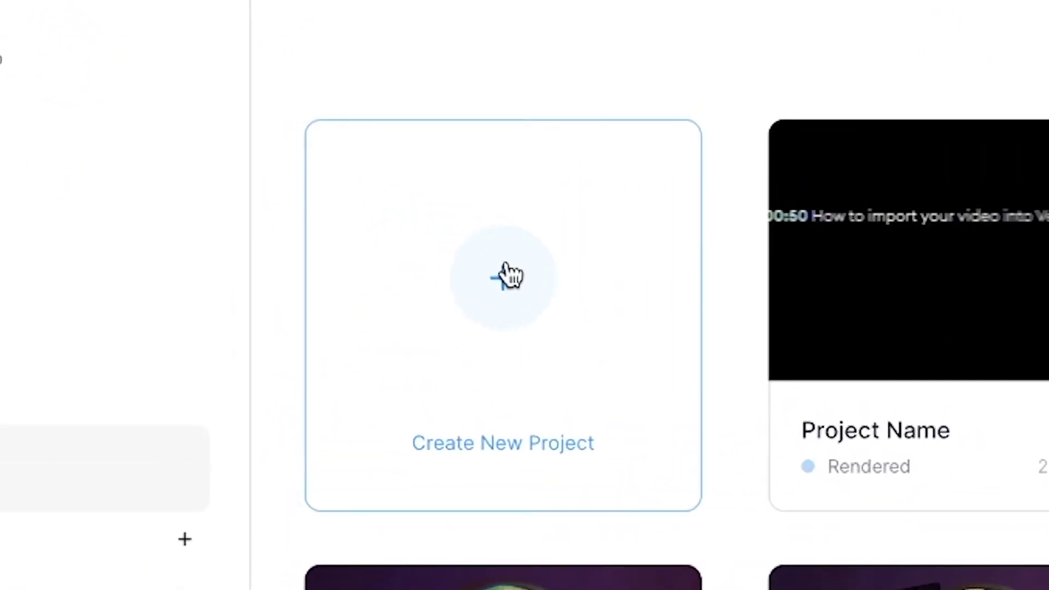
Create a new project from Bridge Video.MP4 and preview the 10.8-second clip.
click(507, 274)
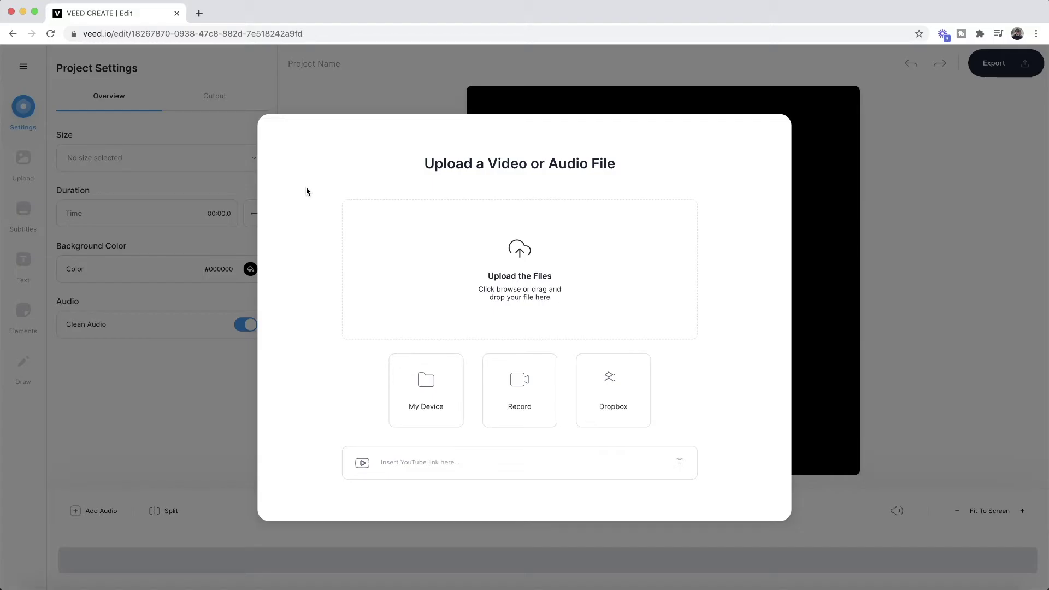
click(516, 254)
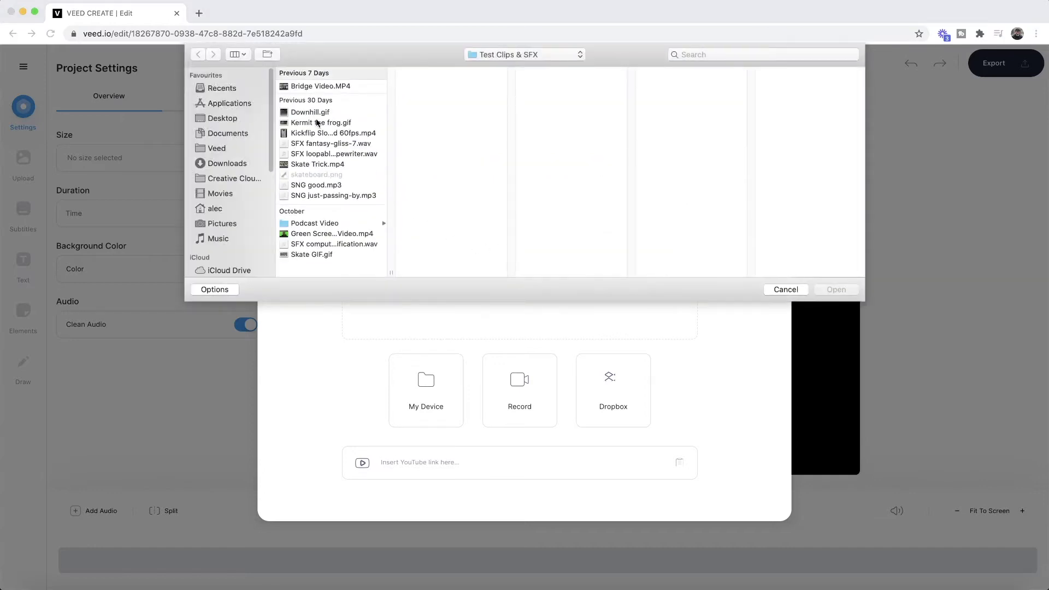
click(315, 87)
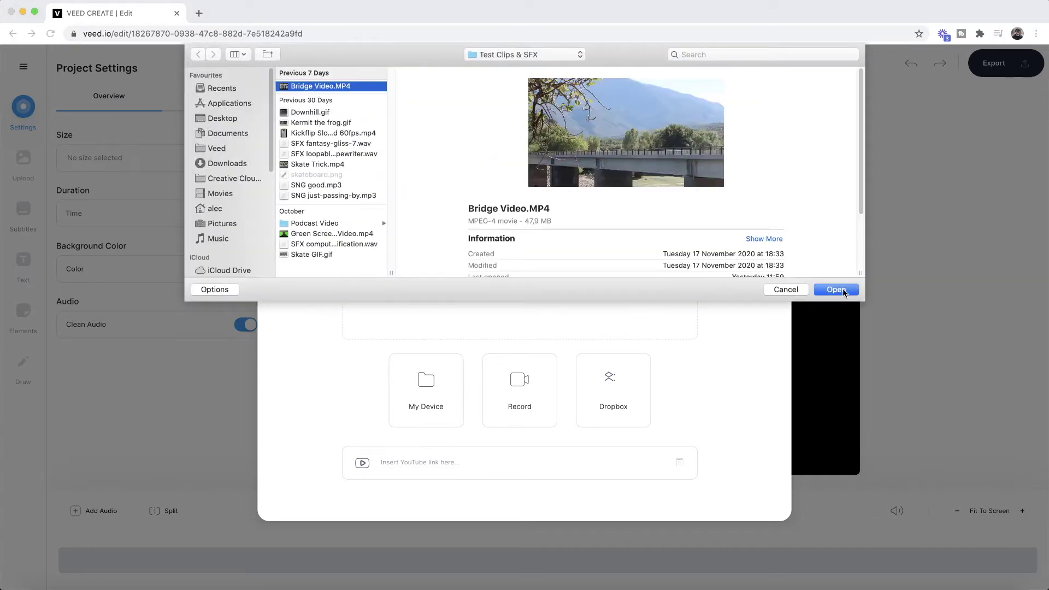
click(845, 291)
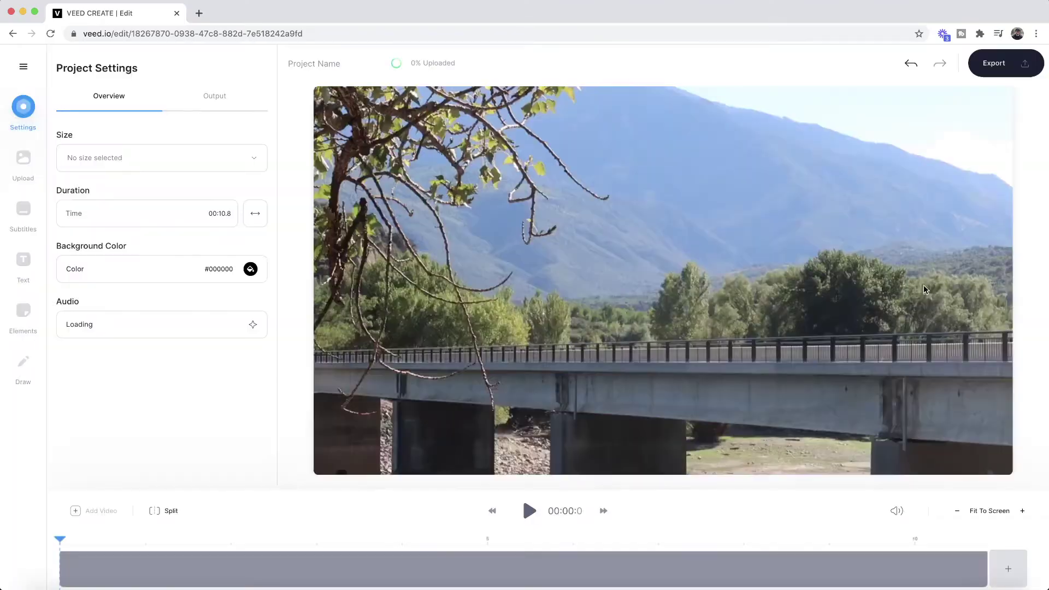
click(528, 513)
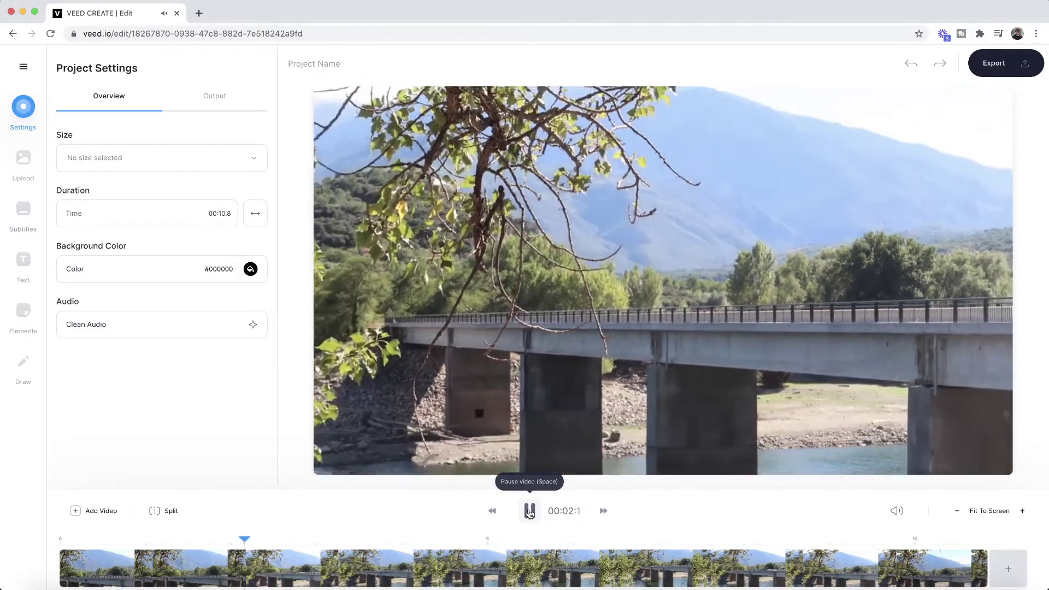
click(530, 513)
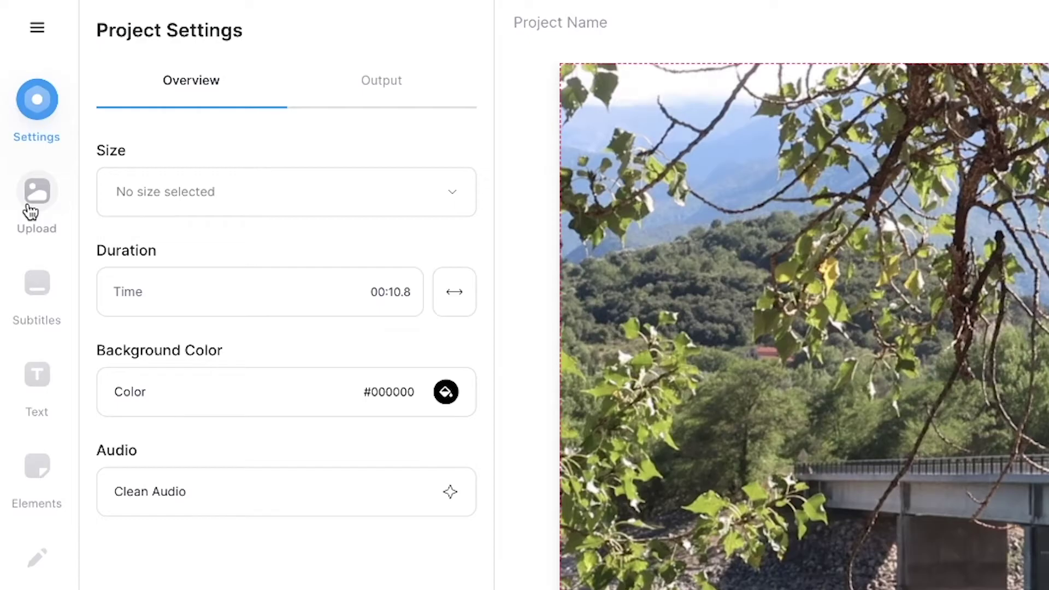
Upload SNG just-passing-by.mp3 as an audio track.
click(19, 167)
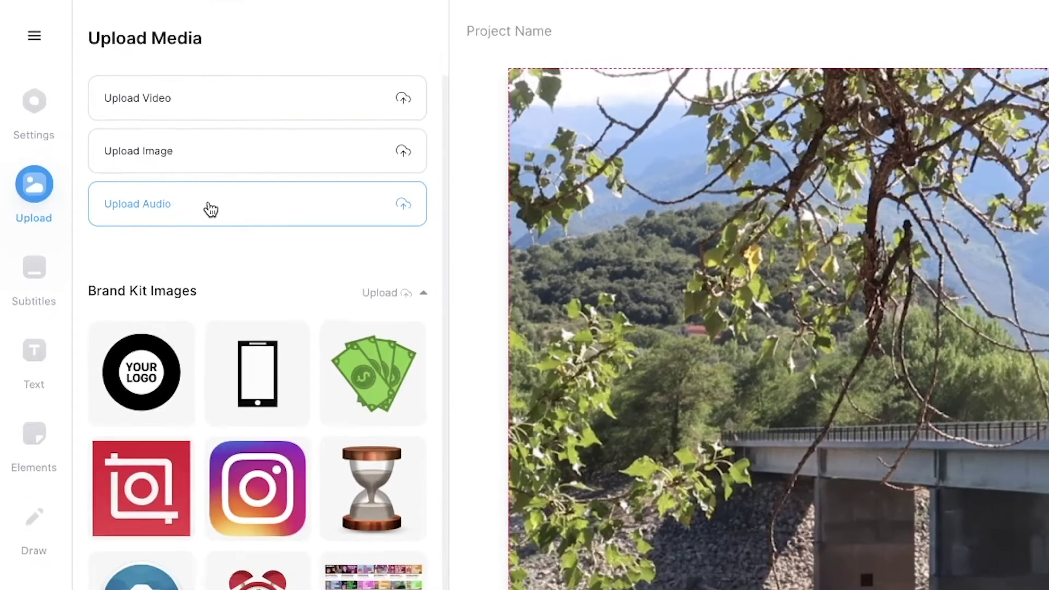
click(210, 210)
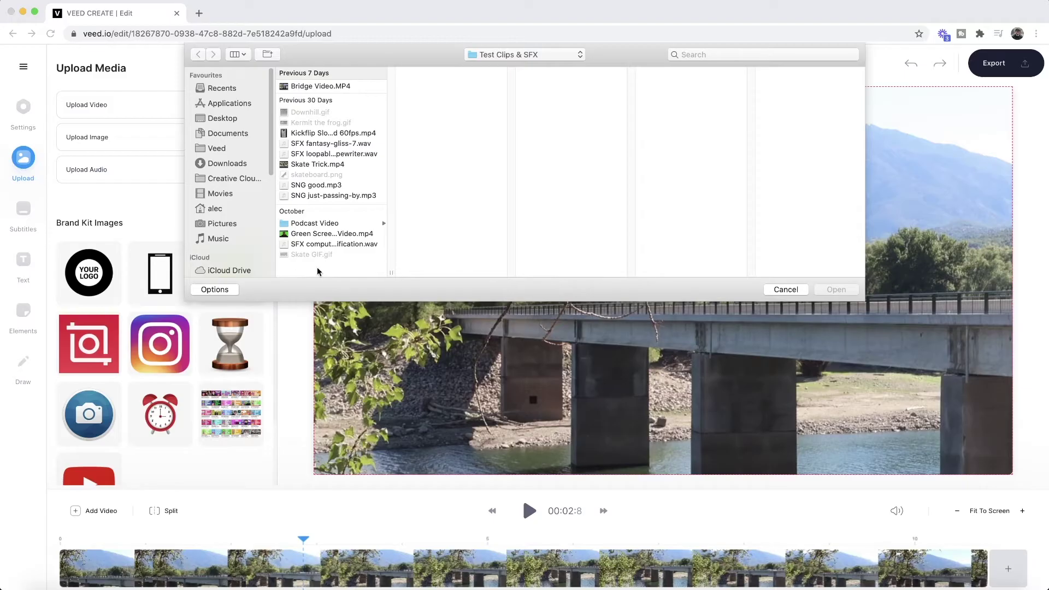
click(333, 197)
click(835, 290)
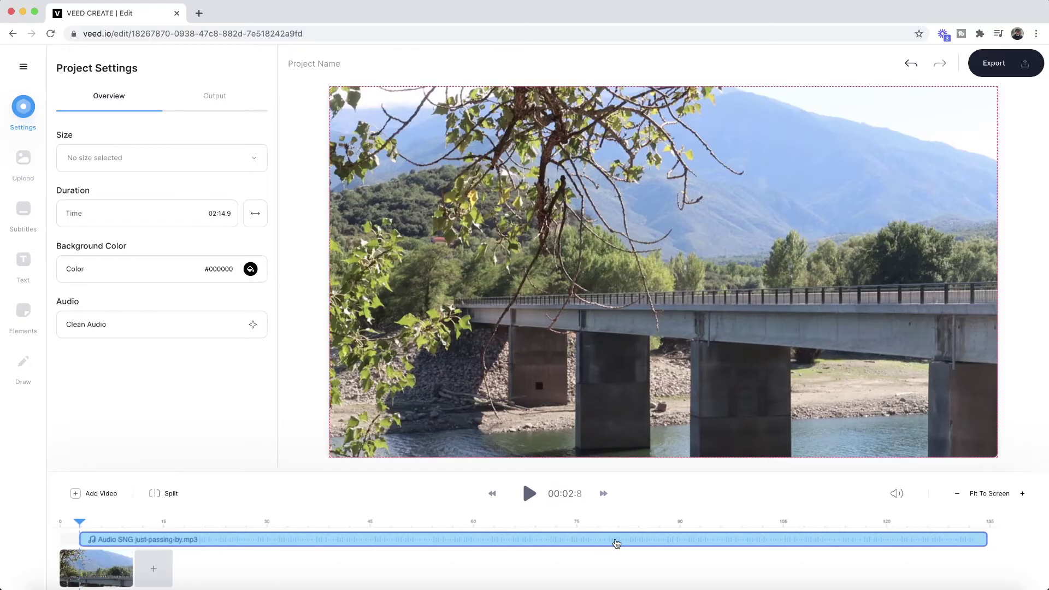
Move the song to start at 0:00 and preview it with the bridge video.
click(600, 540)
drag(600, 540, 557, 540)
drag(79, 523, 23, 525)
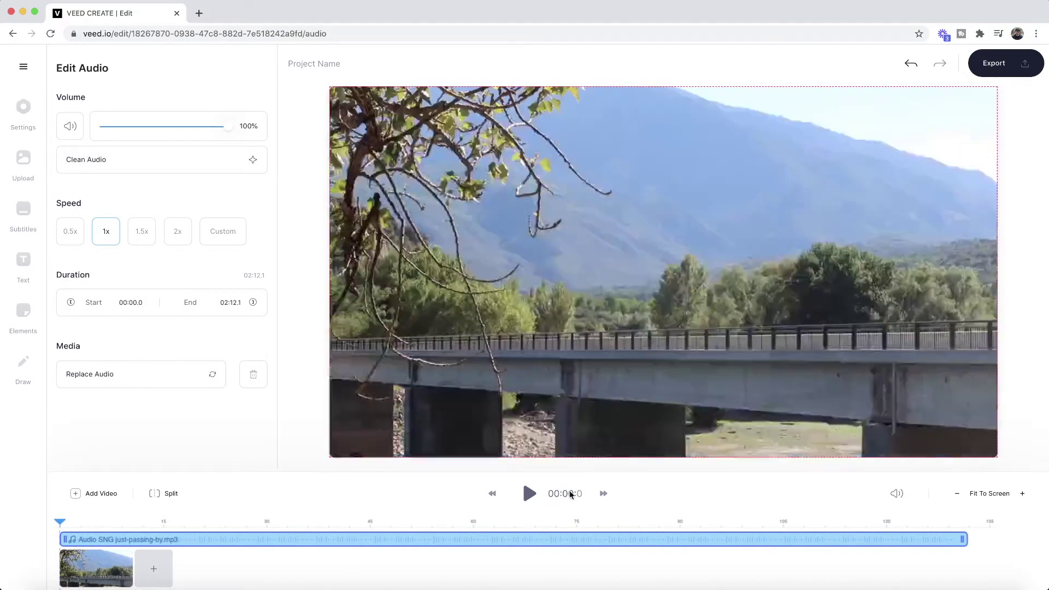
click(529, 494)
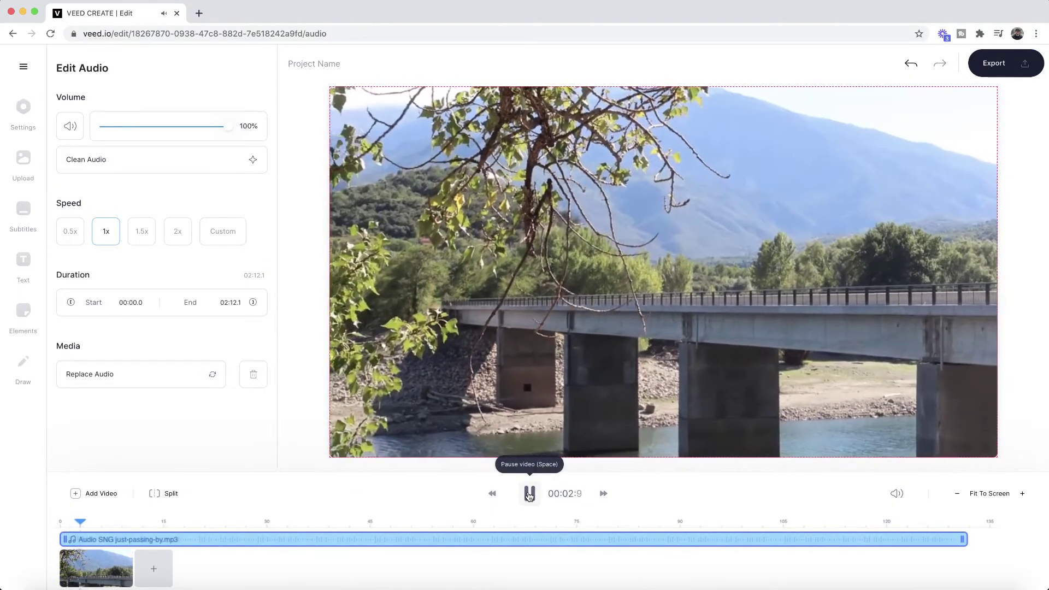
click(529, 494)
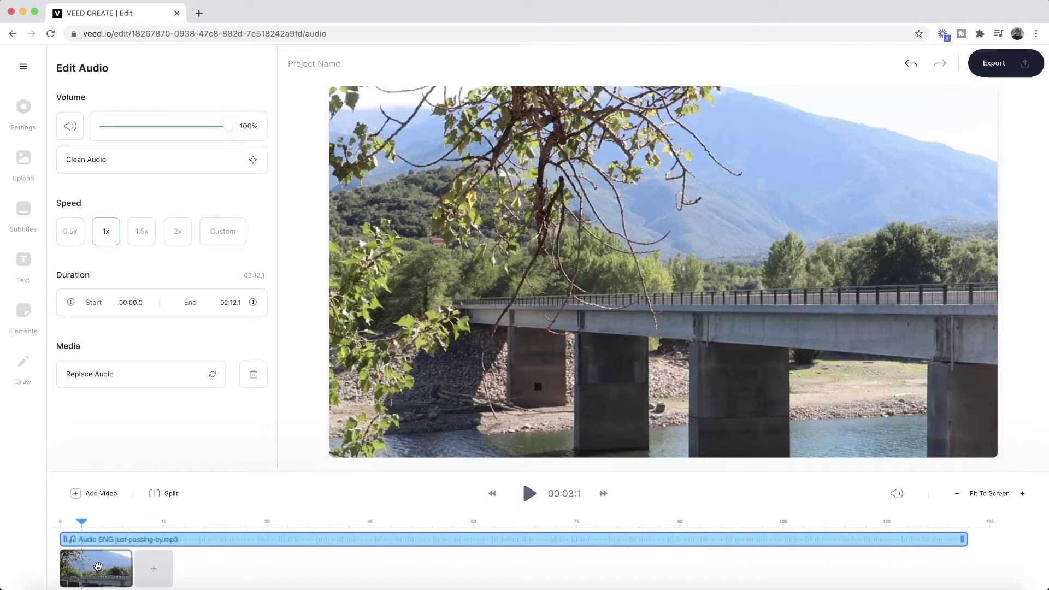
click(97, 565)
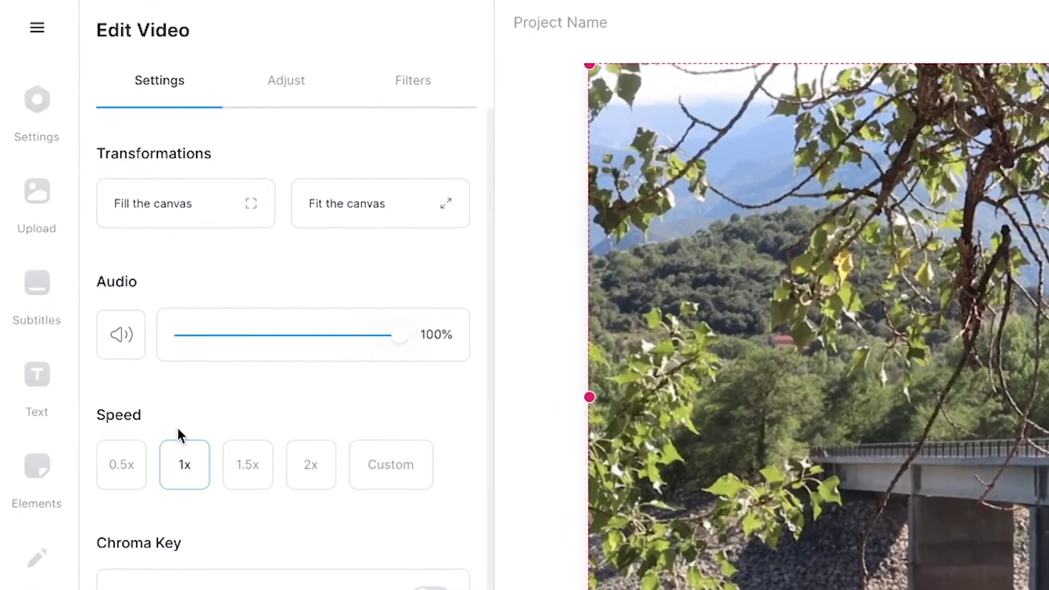
Mute the bridge clip's own audio, set its speed to 0.5x, and preview the result.
click(121, 333)
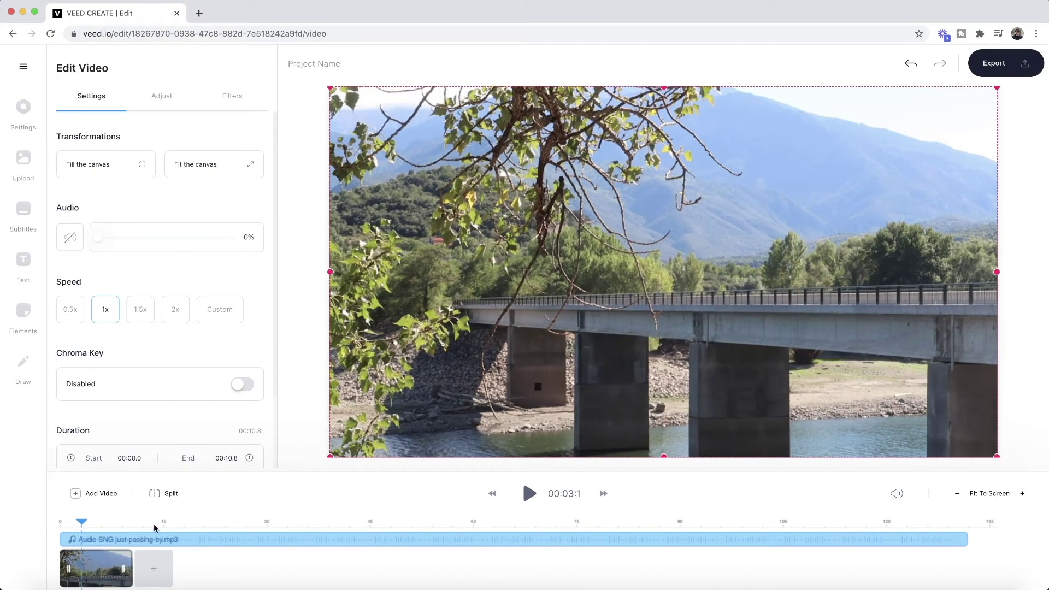
mouse_move(111, 525)
mouse_down()
mouse_move(707, 524)
mouse_move(68, 518)
mouse_move(92, 517)
mouse_up()
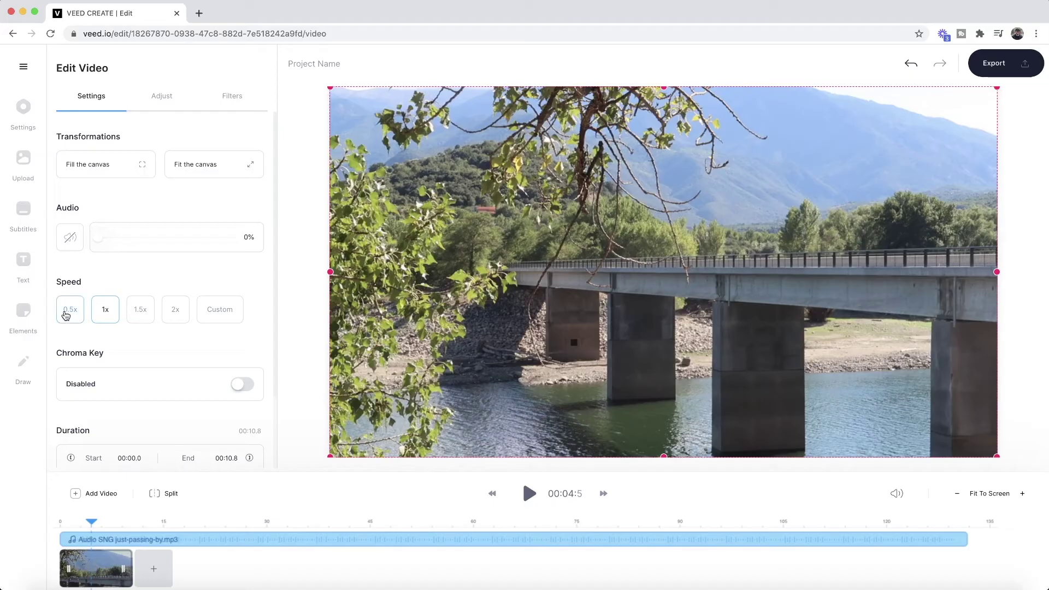
click(70, 310)
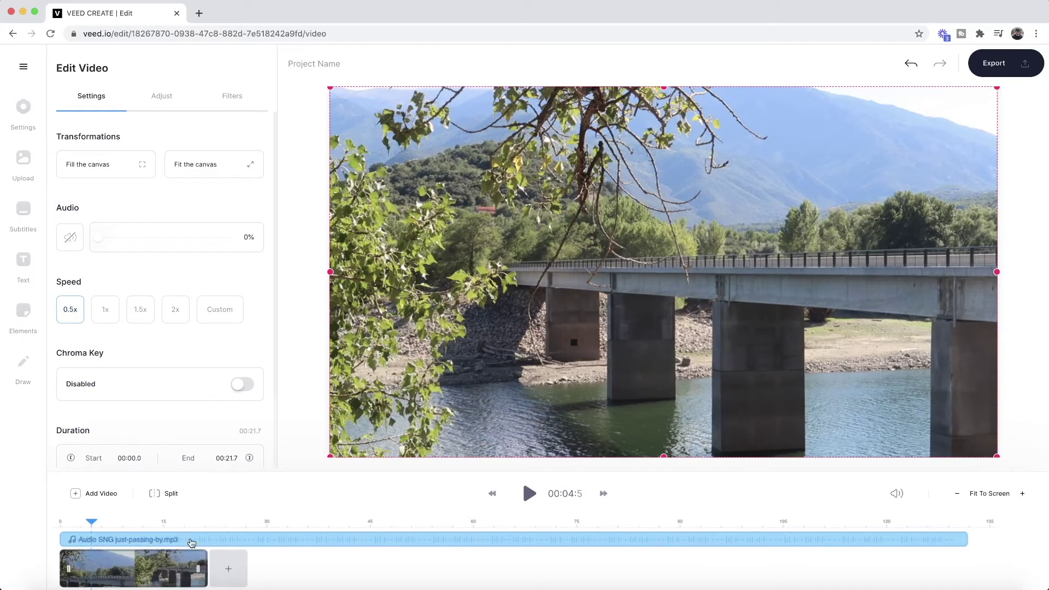
drag(130, 523, 46, 523)
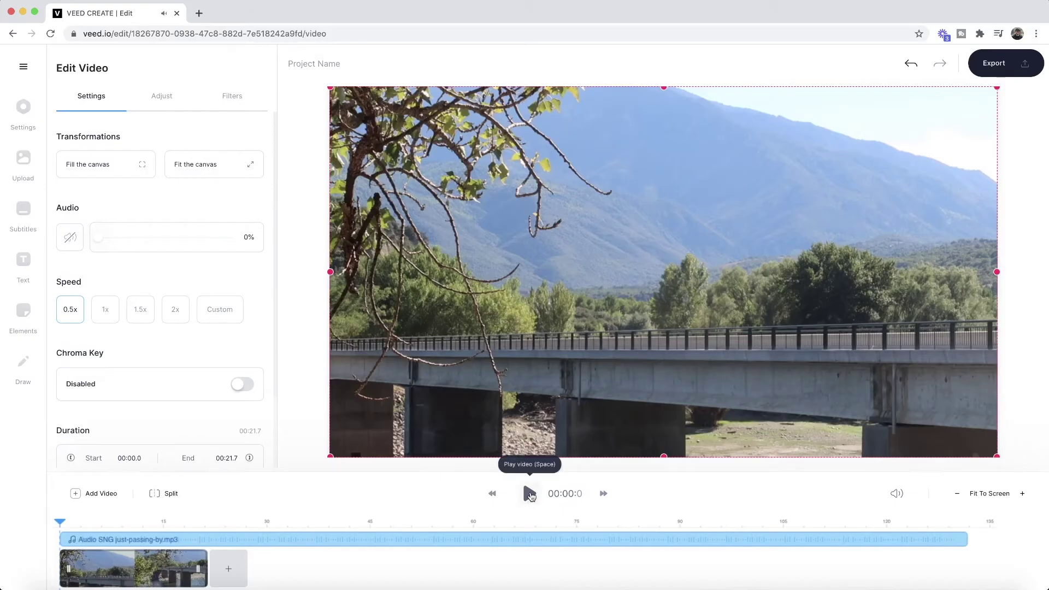
click(529, 494)
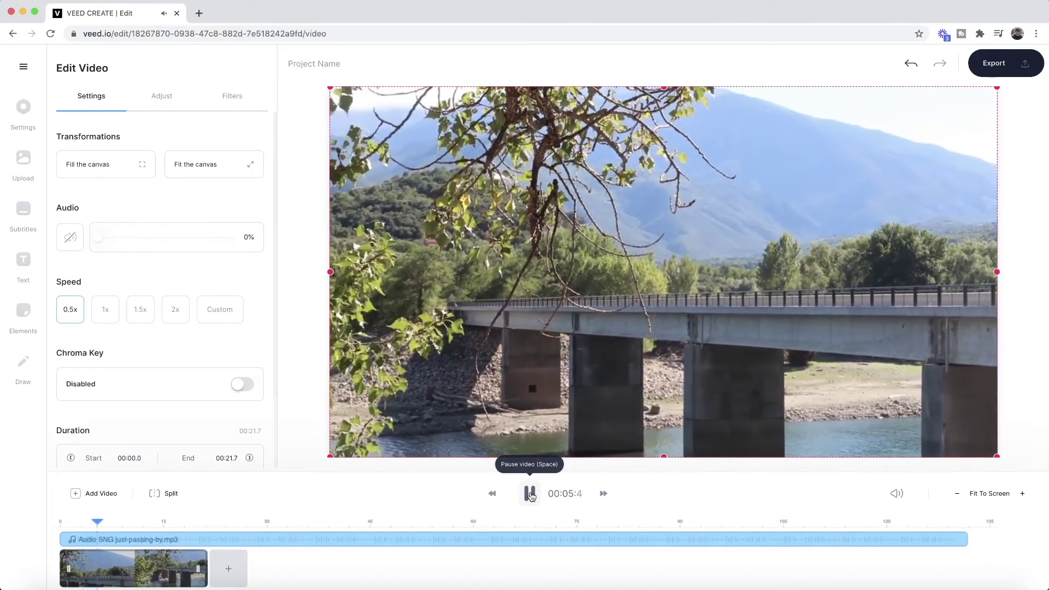
click(529, 494)
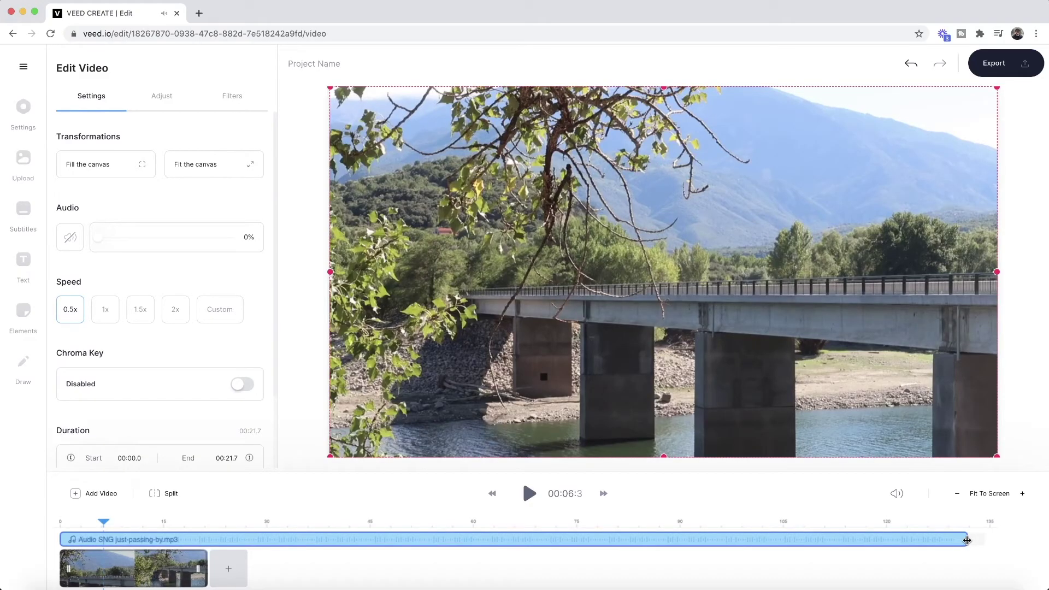
Trim just-passing-by.mp3 to start at 44.3 s and end with the 21.7-second video.
drag(966, 540, 471, 573)
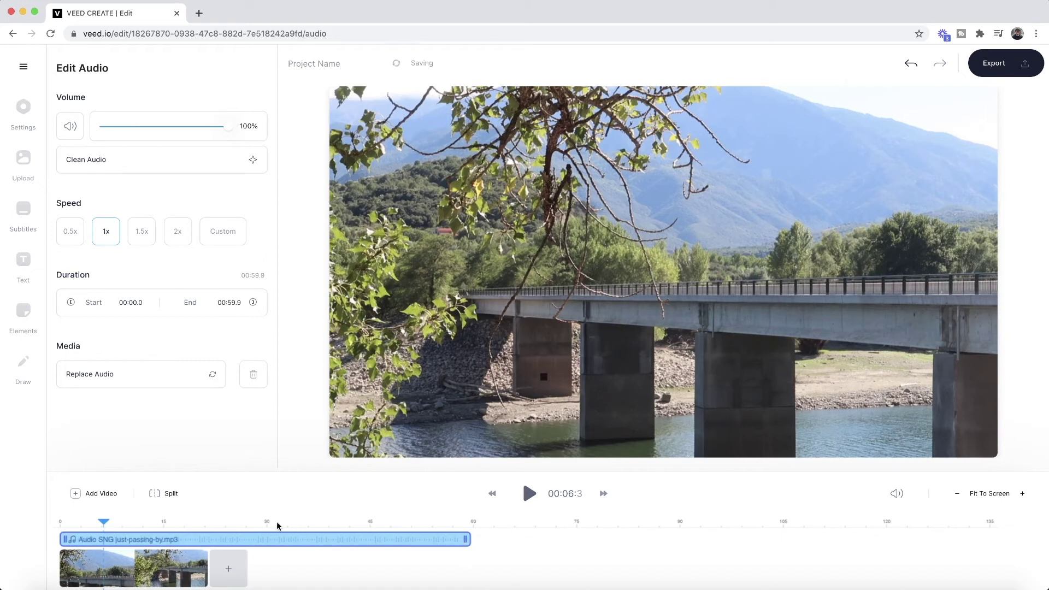
drag(278, 526, 382, 511)
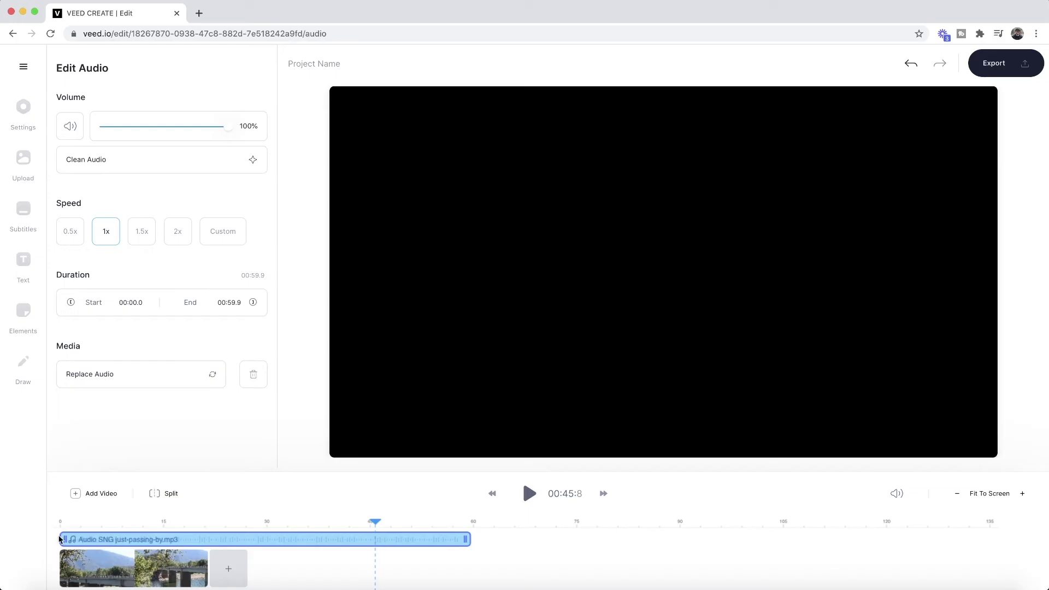
drag(62, 538, 94, 553)
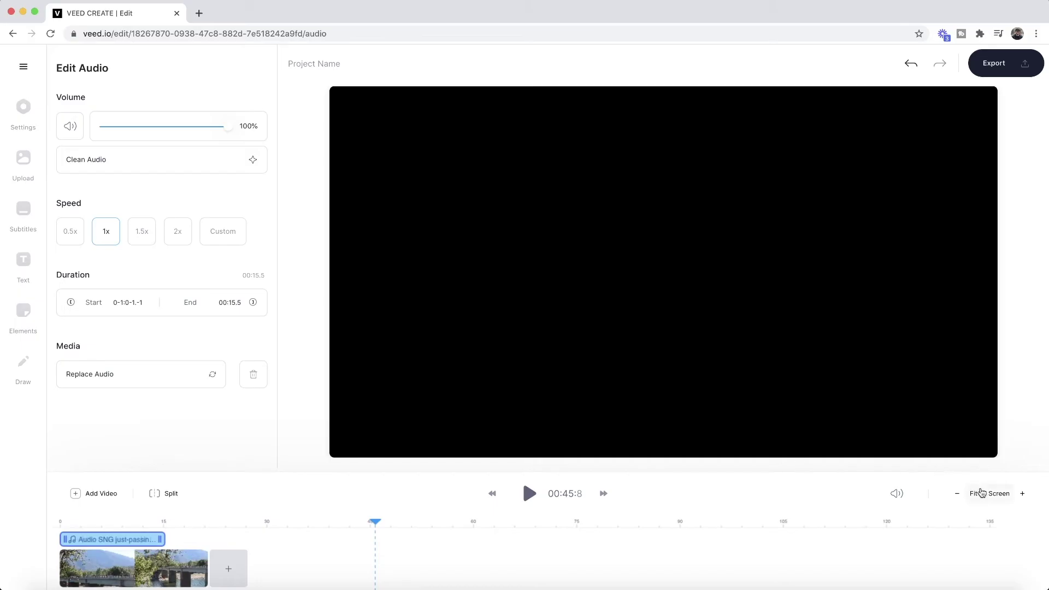
click(981, 493)
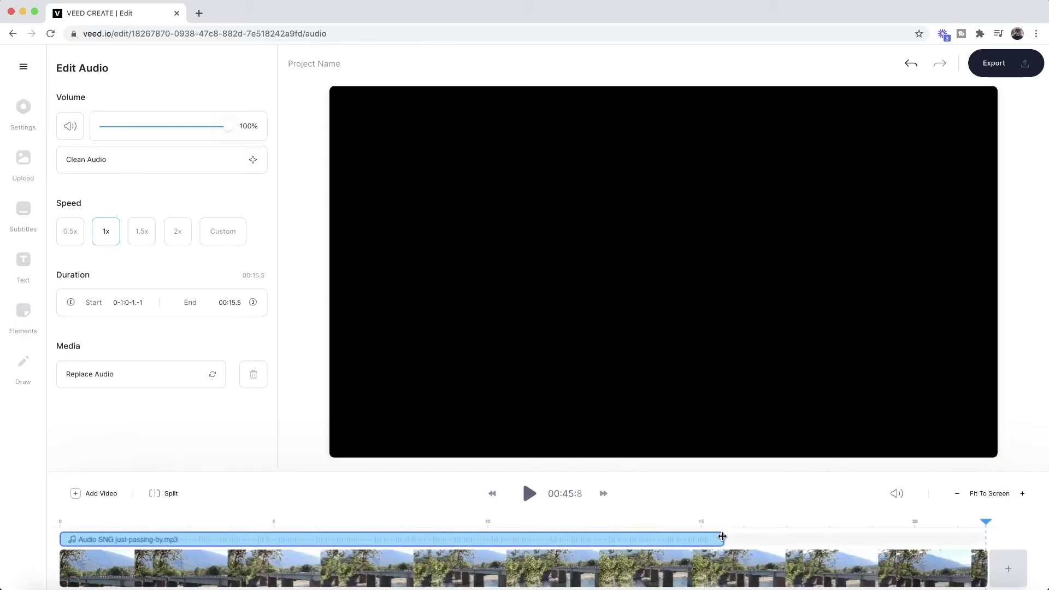
drag(734, 536, 987, 525)
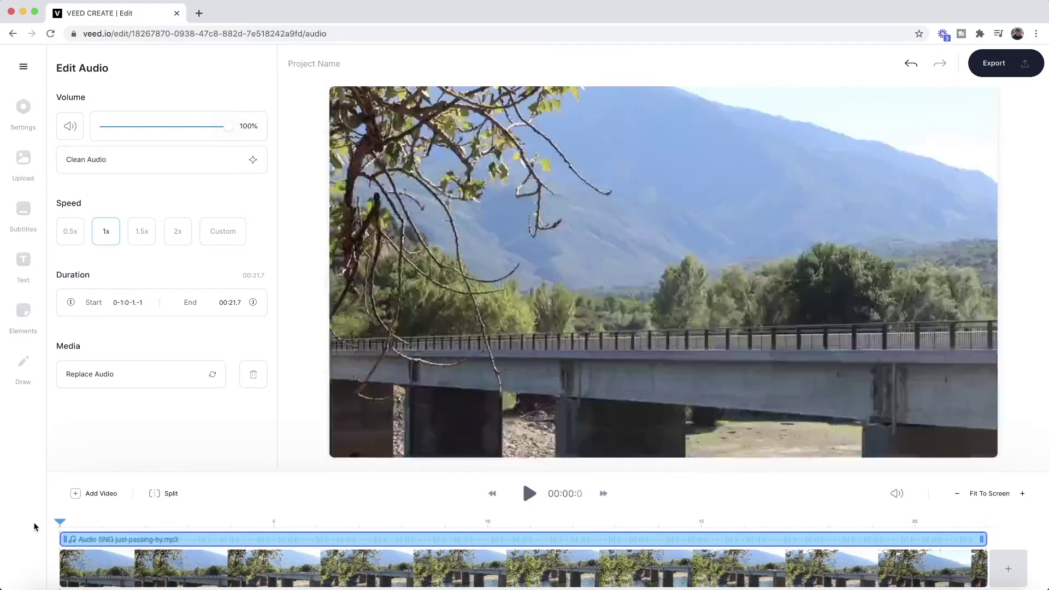
click(530, 494)
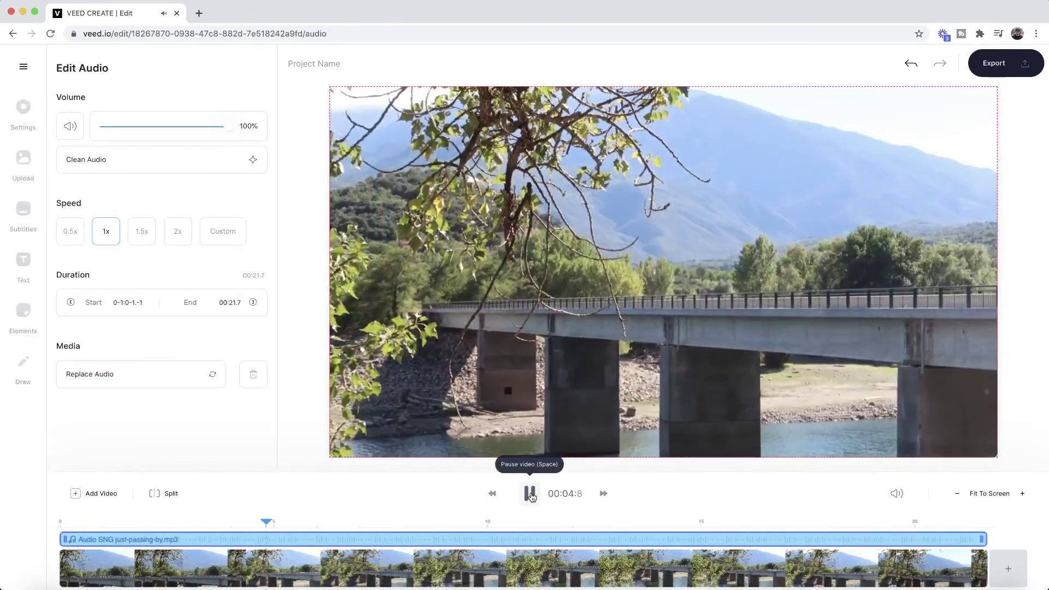
click(530, 494)
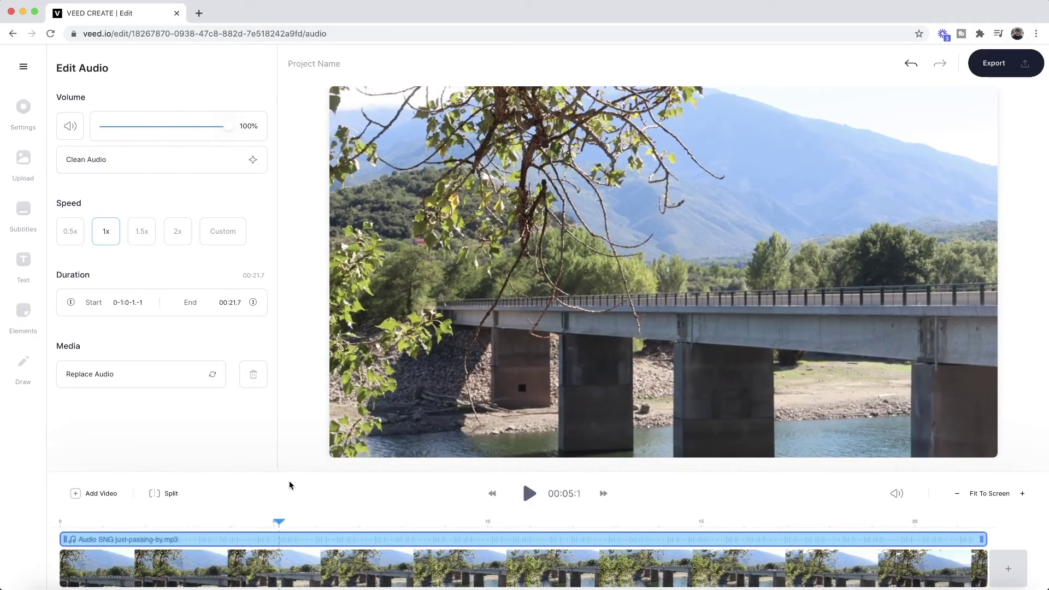
Keep the song volume at 100% and export the video to its download page.
drag(222, 129, 247, 123)
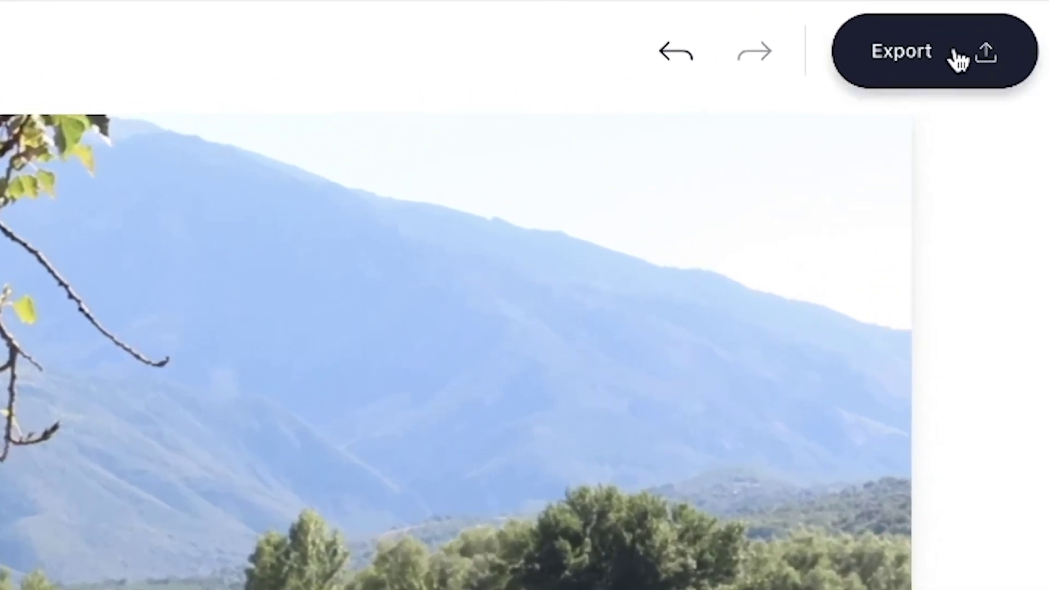
click(957, 59)
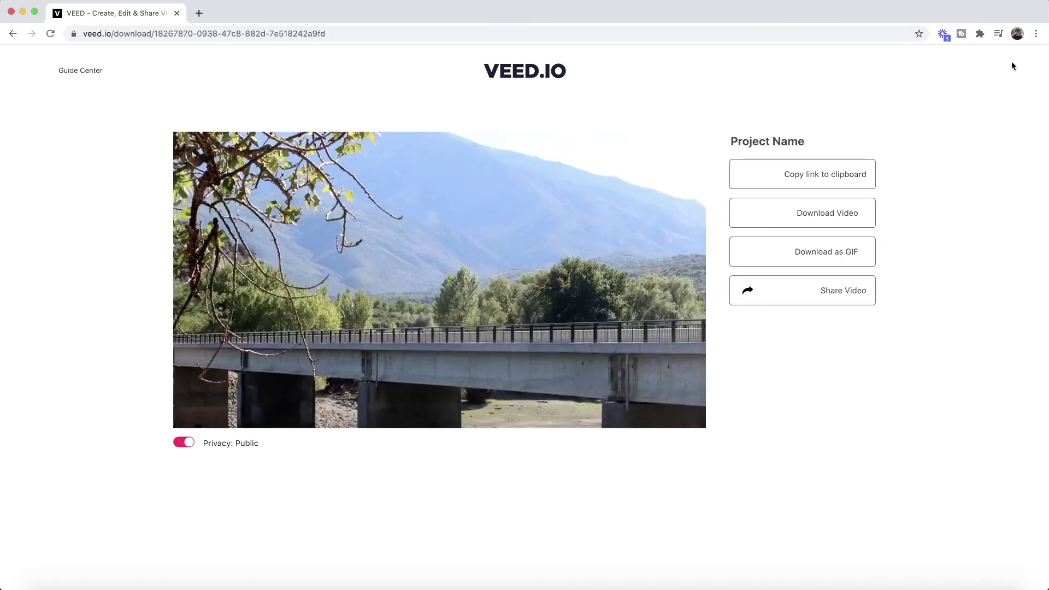